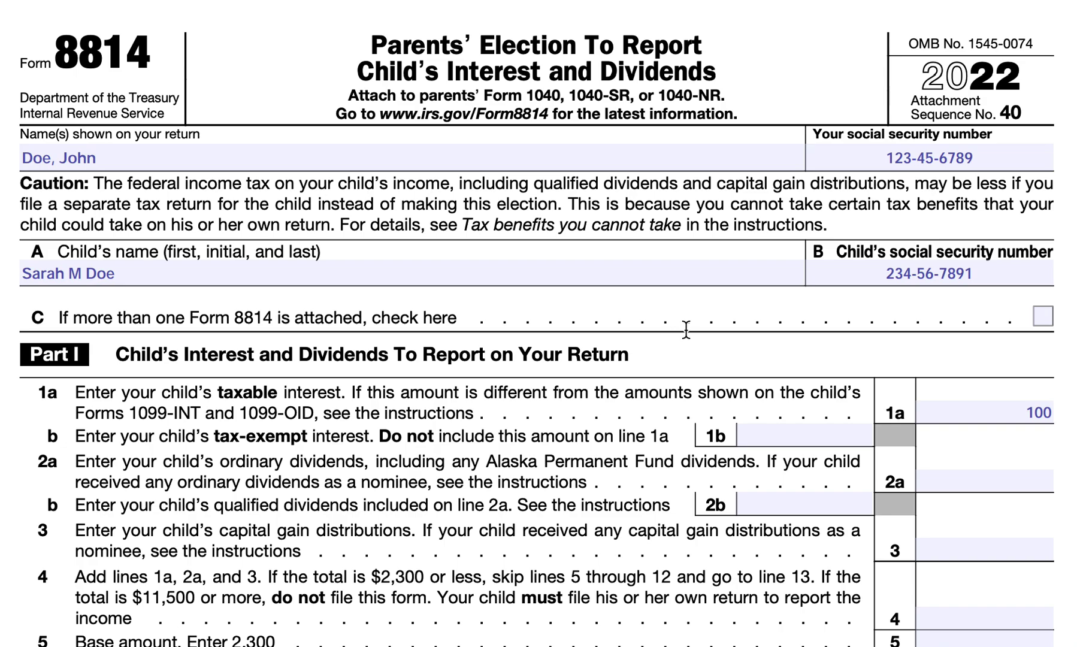
Enter 50 as the child's tax-exempt interest on line 1b.
{"action": "scroll", "coordinate": [686, 329], "scroll_direction": "down", "scroll_amount": 3}
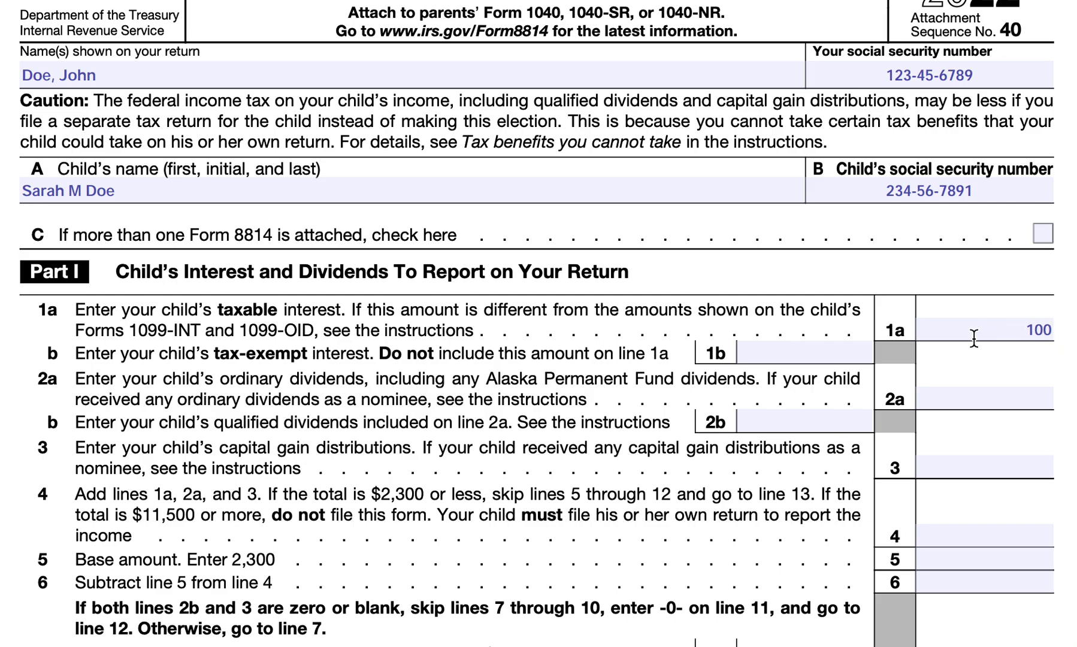
{"action": "left_click", "coordinate": [827, 351]}
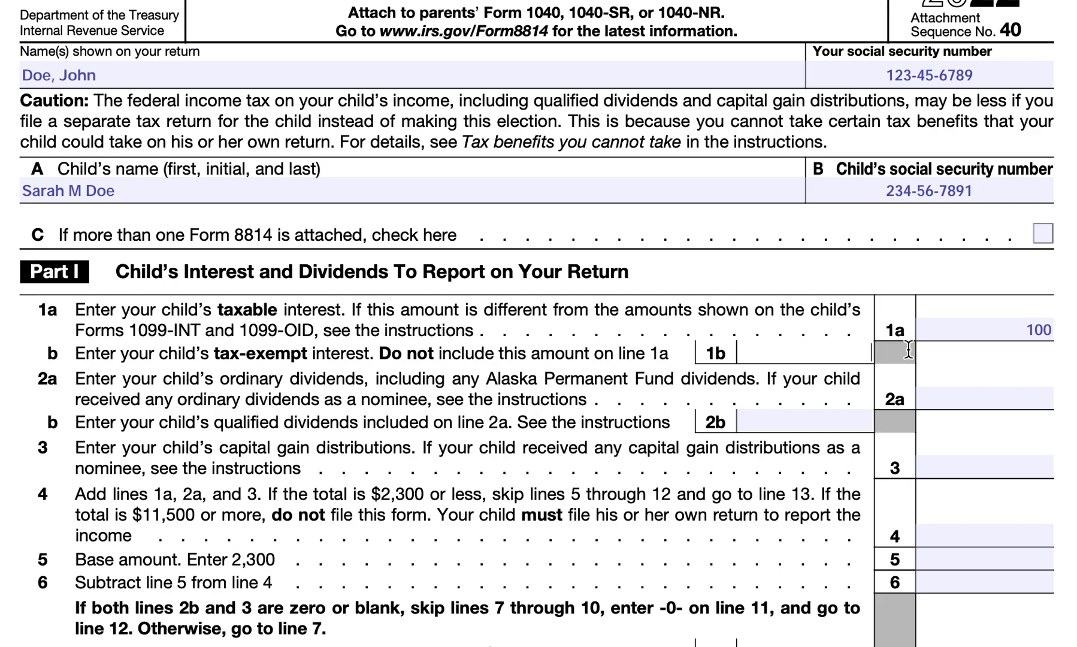
{"action": "type", "text": "50"}
Enter 500 as the child's ordinary dividends on line 2a and 100 as the qualified dividends on line 2b.
{"action": "left_click", "coordinate": [1031, 404]}
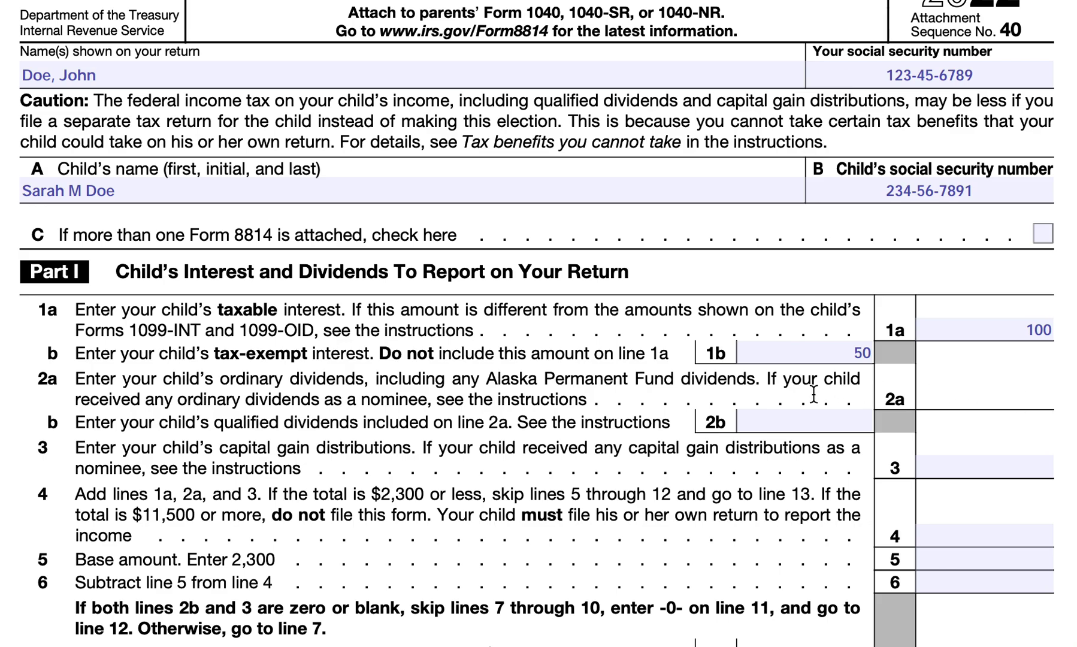
{"action": "left_click", "coordinate": [917, 398]}
{"action": "type", "text": "500"}
{"action": "left_click", "coordinate": [831, 424]}
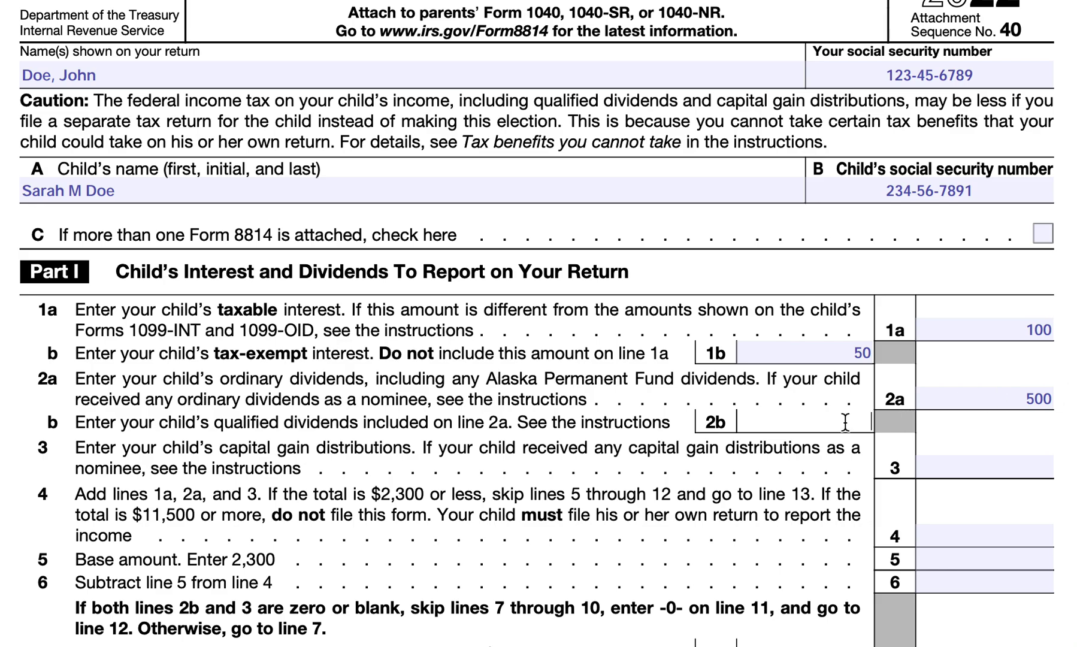
{"action": "type", "text": "100"}
Enter 100 as the capital gain distributions on line 3 and the income total of 700 on line 4.
{"action": "left_click", "coordinate": [1028, 467]}
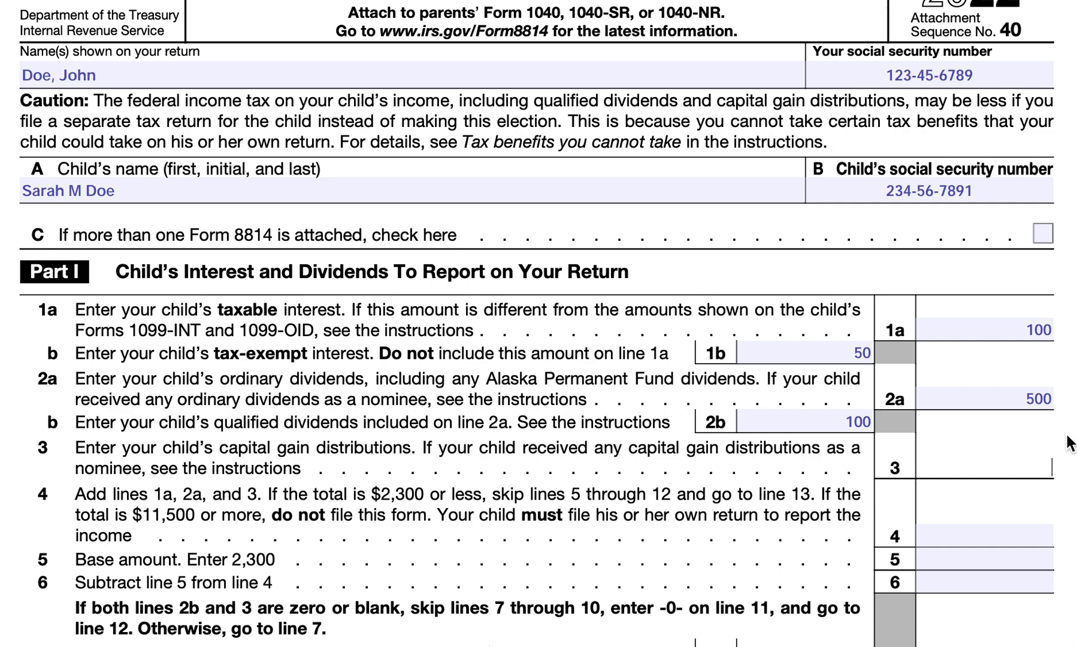
{"action": "left_click", "coordinate": [1046, 467]}
{"action": "type", "text": "100"}
{"action": "left_click", "coordinate": [1031, 541]}
{"action": "type", "text": "700"}
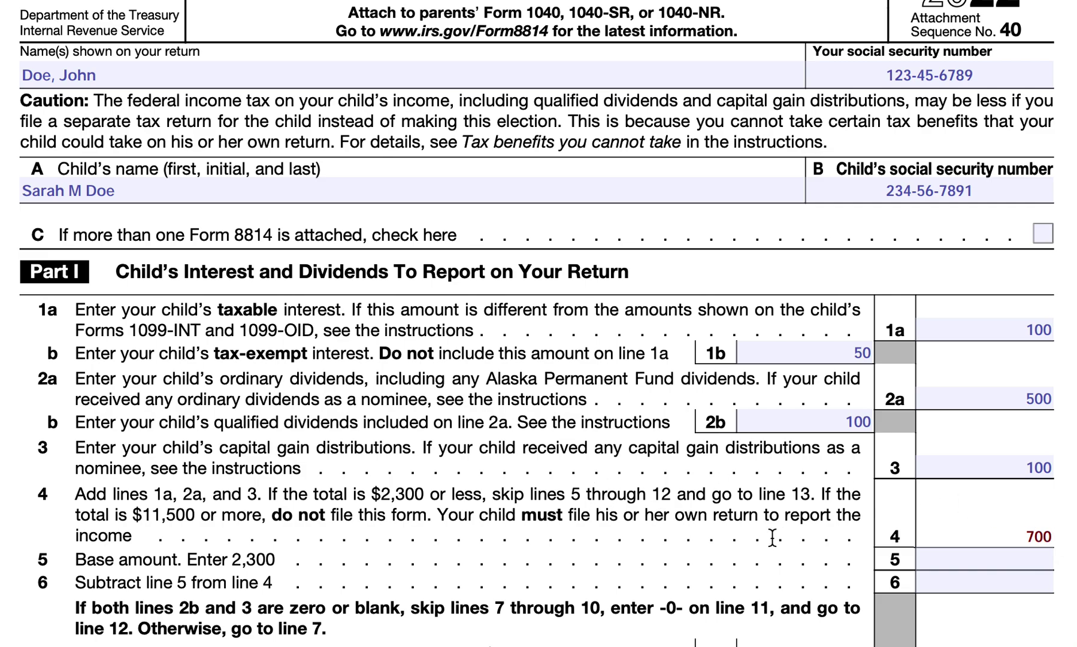
Enter the base amount 2300 on line 5 and 0 as the difference on line 6.
{"action": "left_click", "coordinate": [957, 558]}
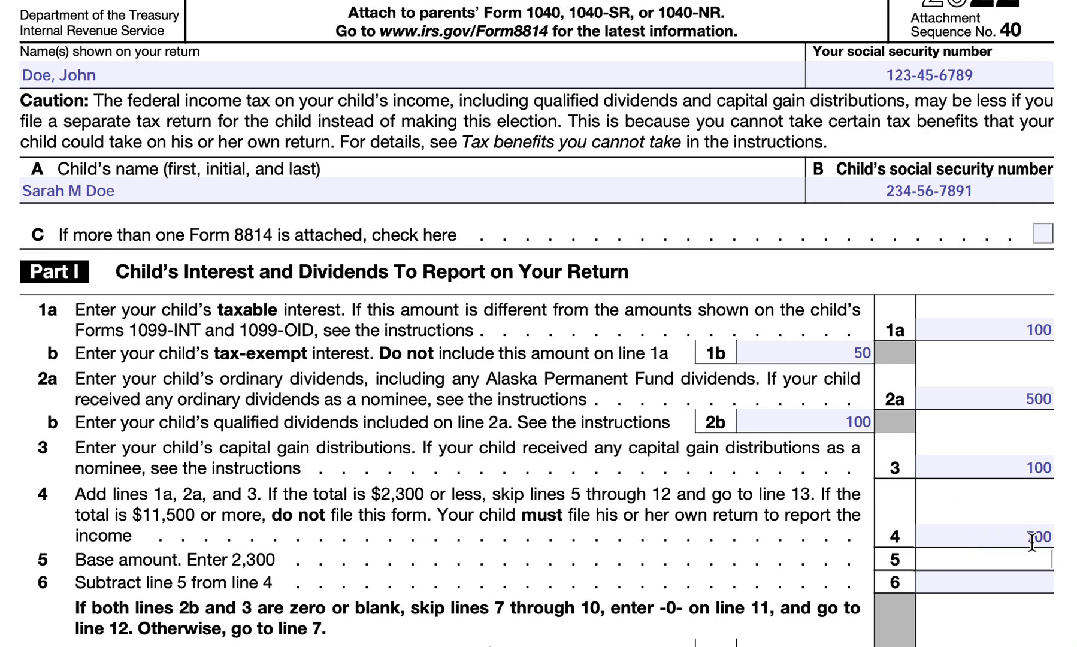
{"action": "type", "text": "2300"}
{"action": "left_click", "coordinate": [1057, 571]}
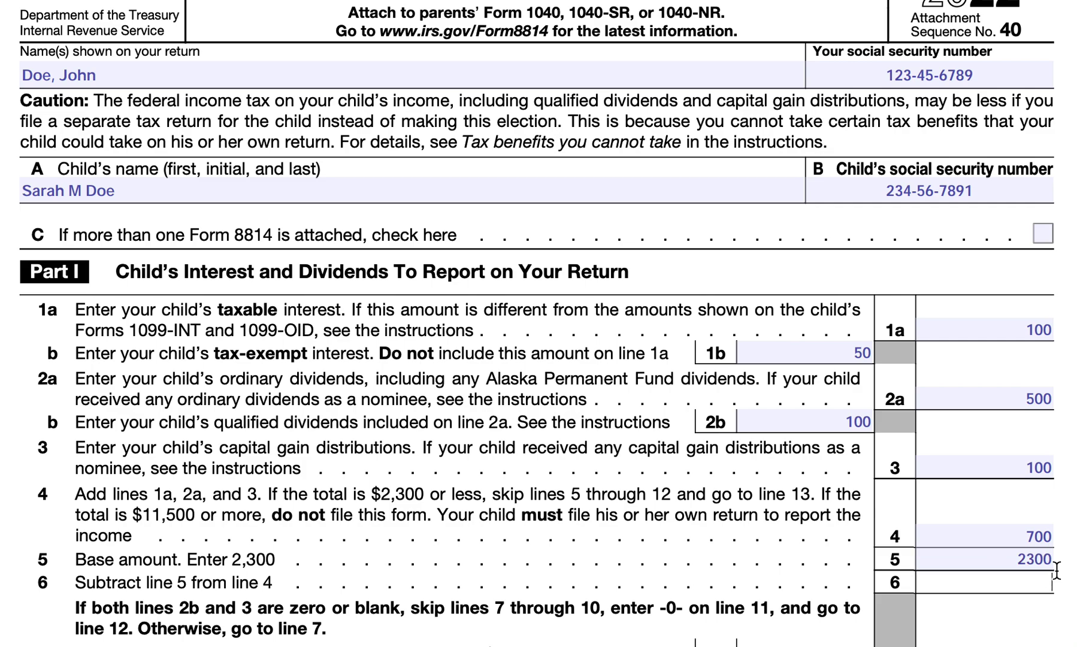
{"action": "type", "text": "0"}
Fill in the decimal part 143 for the division results on both line 7 and line 8.
{"action": "scroll", "coordinate": [767, 511], "scroll_direction": "down", "scroll_amount": 5}
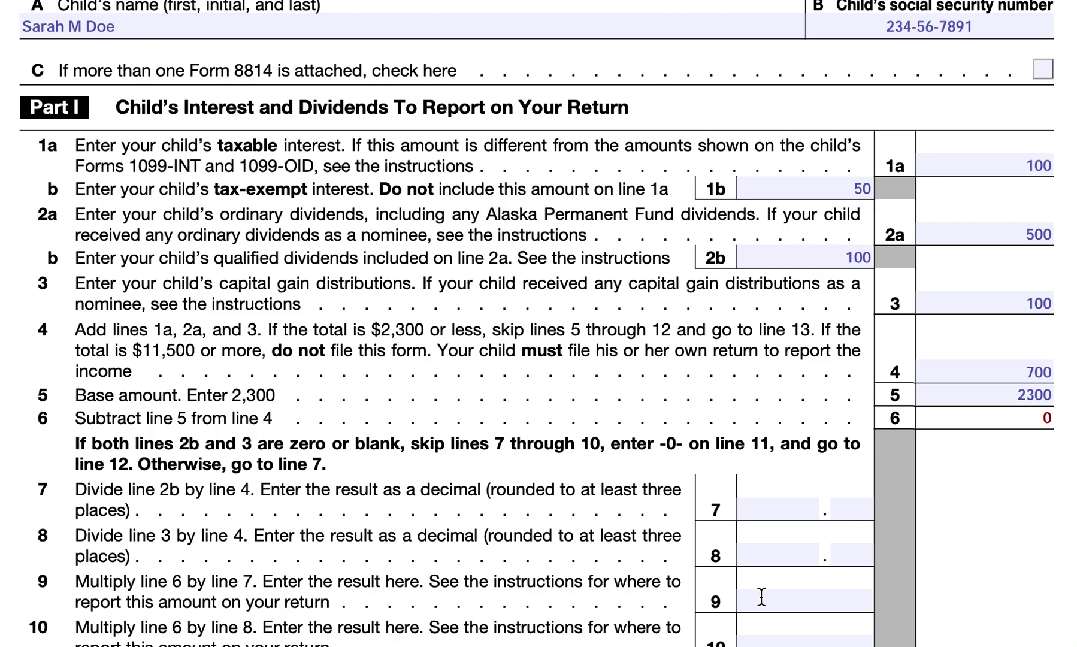
{"action": "scroll", "coordinate": [755, 601], "scroll_direction": "down", "scroll_amount": 2}
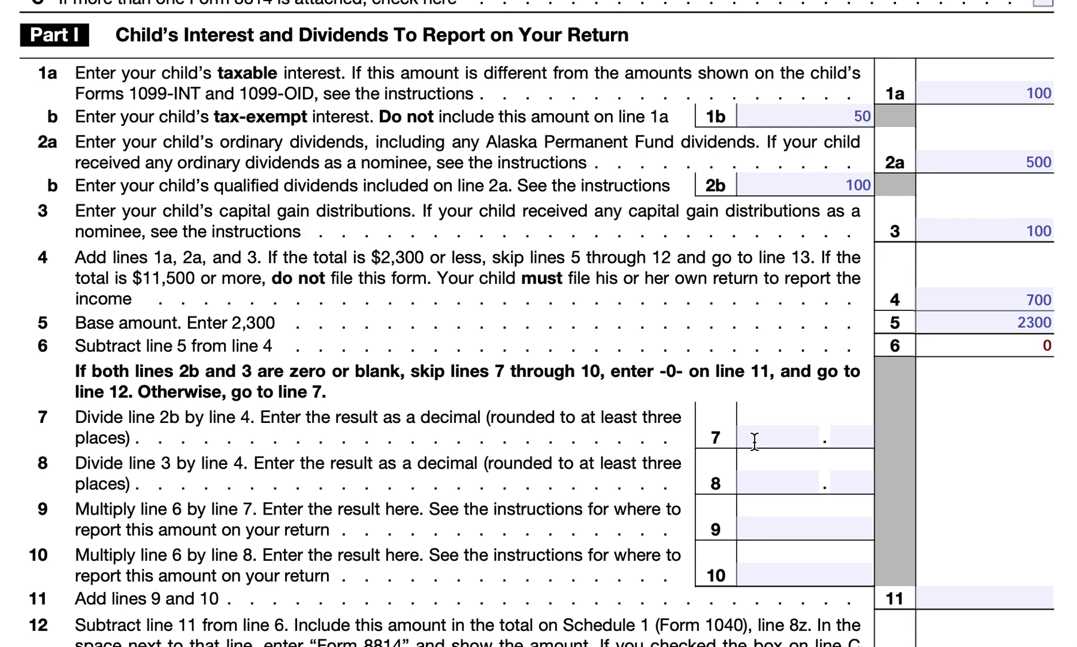
{"action": "scroll", "coordinate": [754, 441], "scroll_direction": "up", "scroll_amount": 2}
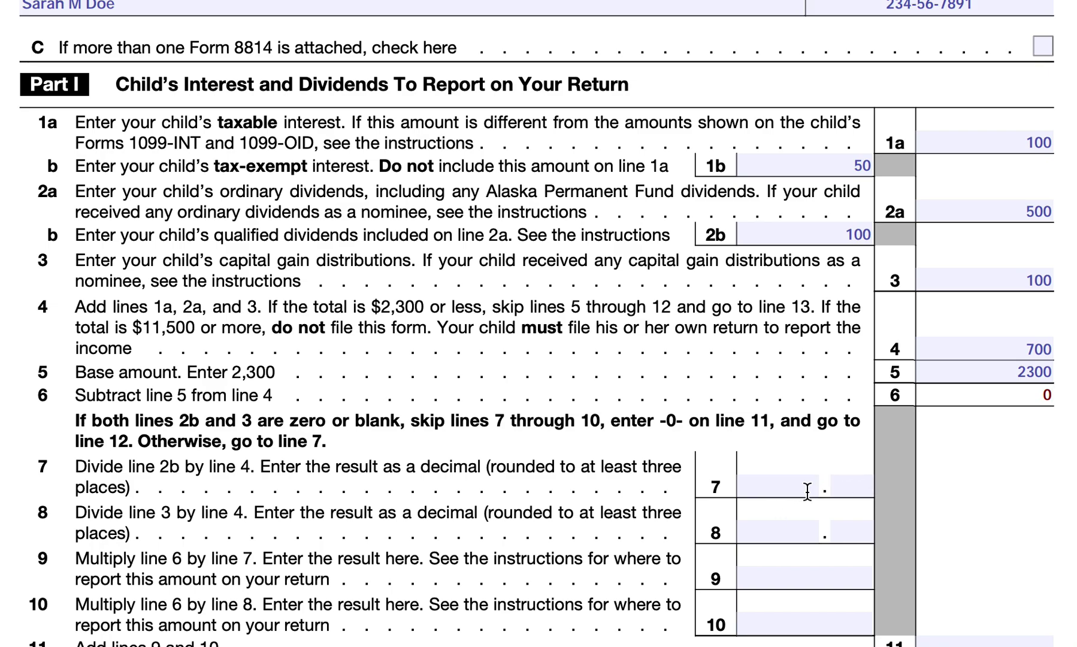
{"action": "left_click", "coordinate": [845, 486]}
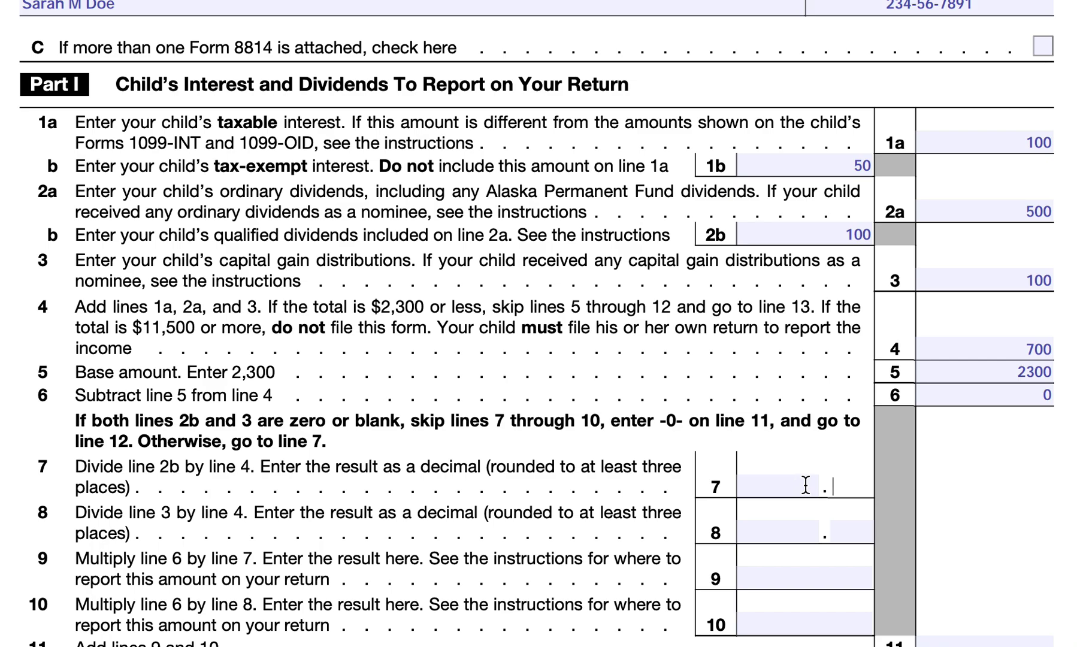
{"action": "left_click", "coordinate": [833, 483]}
{"action": "type", "text": "143"}
{"action": "left_click", "coordinate": [853, 528]}
{"action": "type", "text": "1"}
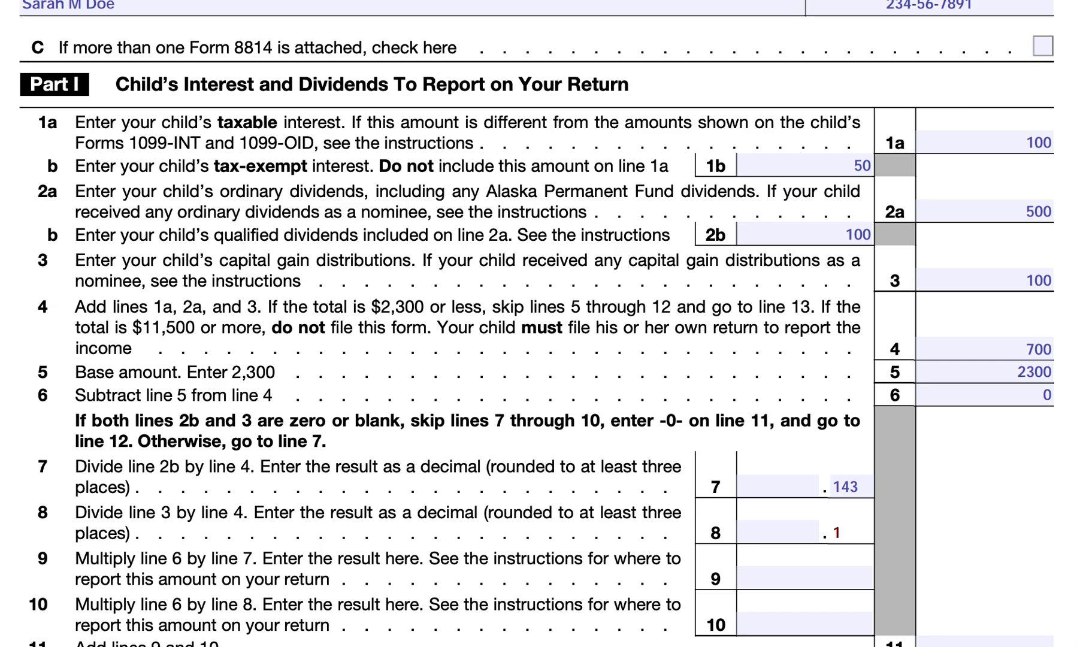
{"action": "type", "text": "43"}
Enter 00 as the multiplication result on line 9 and 0 on line 10.
{"action": "left_click", "coordinate": [844, 585]}
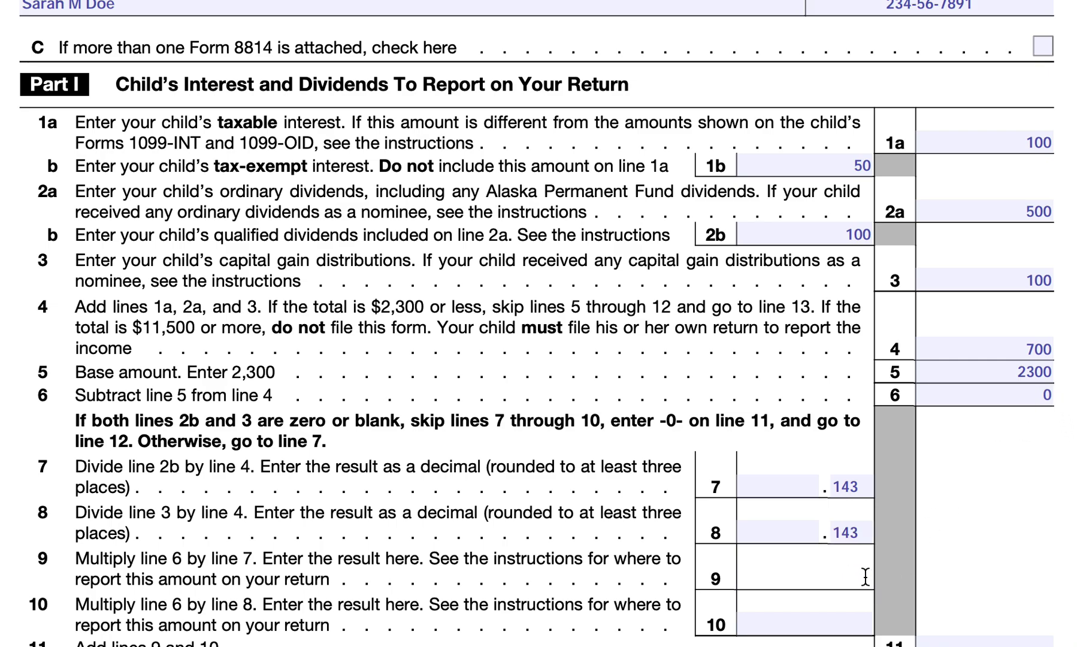
{"action": "type", "text": "00"}
{"action": "left_click", "coordinate": [851, 618]}
{"action": "type", "text": "0"}
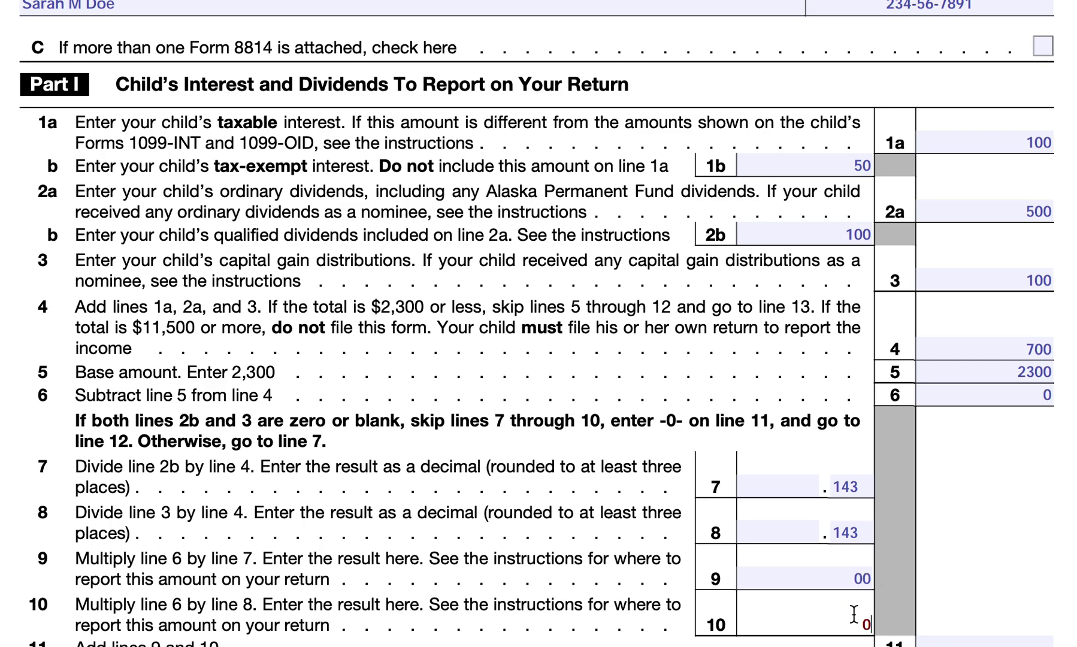
Enter 0 on line 11 as the sum of lines 9 and 10.
{"action": "scroll", "coordinate": [797, 597], "scroll_direction": "down", "scroll_amount": 3}
{"action": "left_click", "coordinate": [973, 560]}
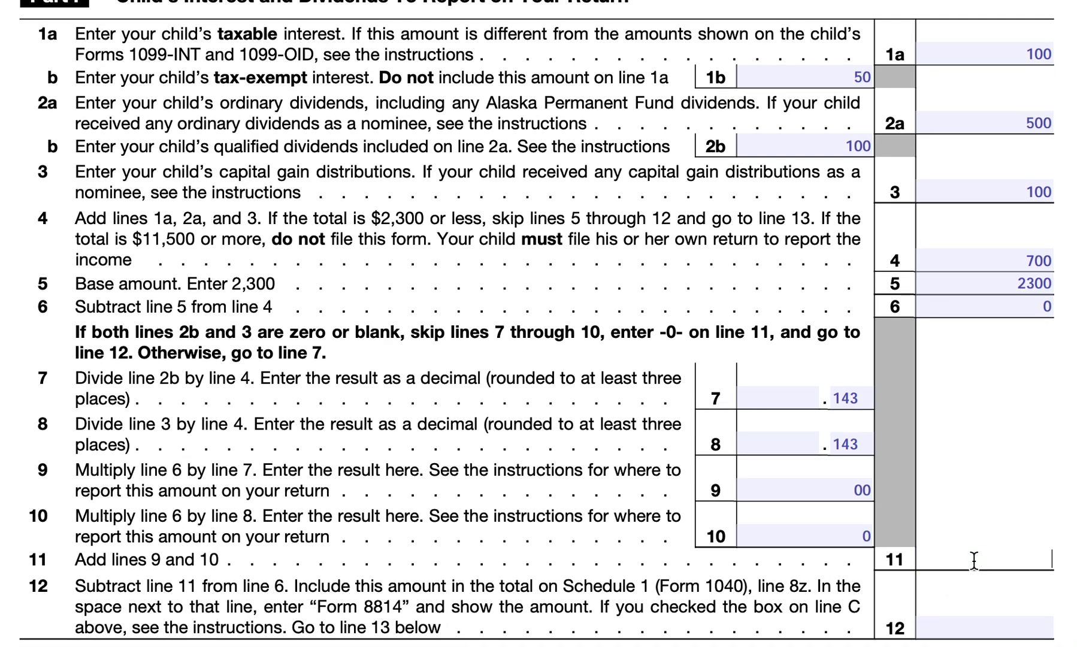
{"action": "type", "text": "0"}
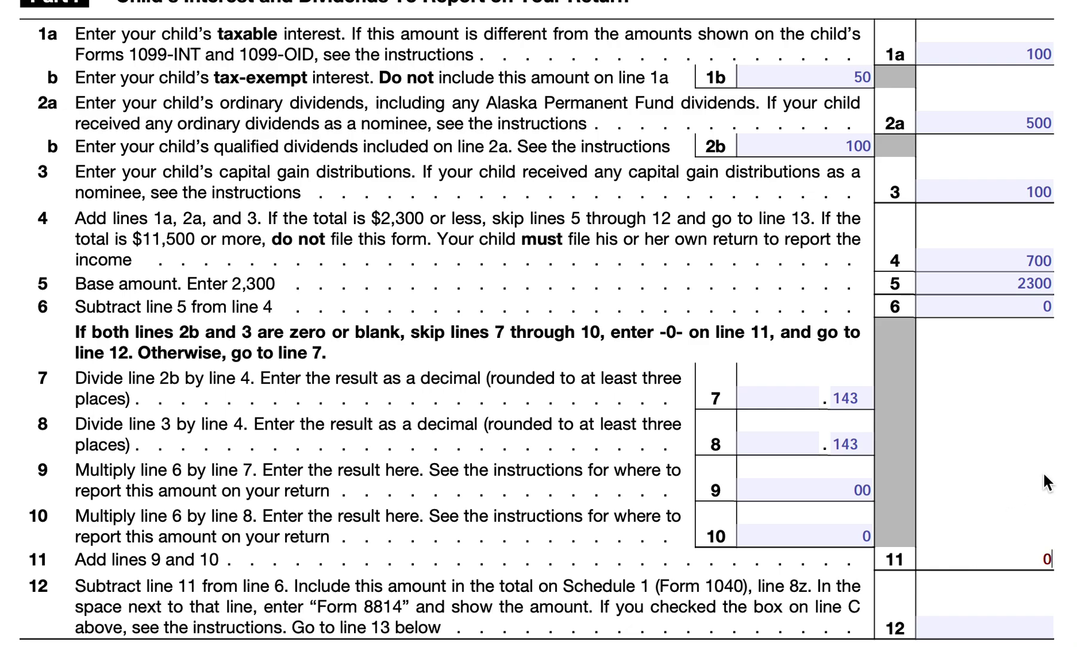